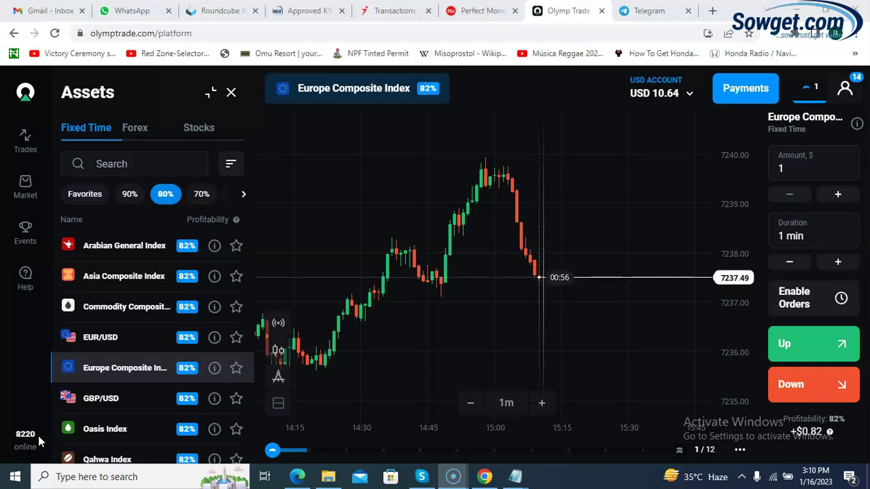
- Close the Assets panel so the Europe Composite Index chart fills the window
click(47, 429)
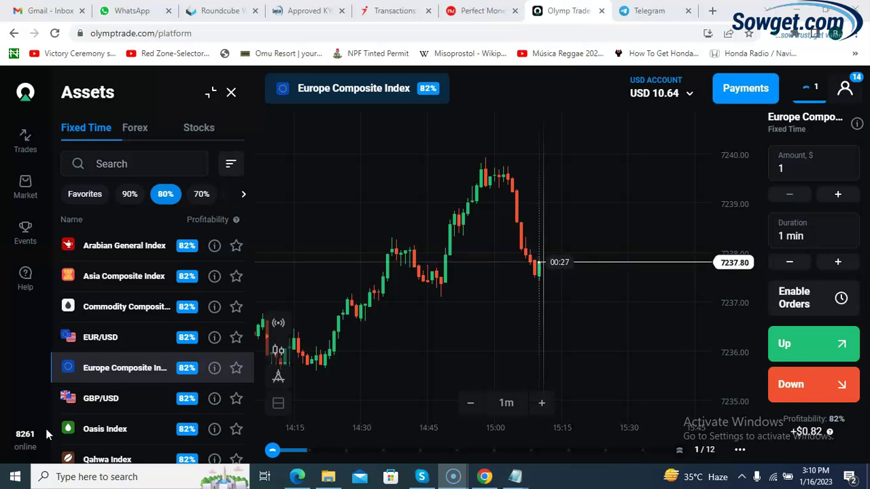
click(231, 93)
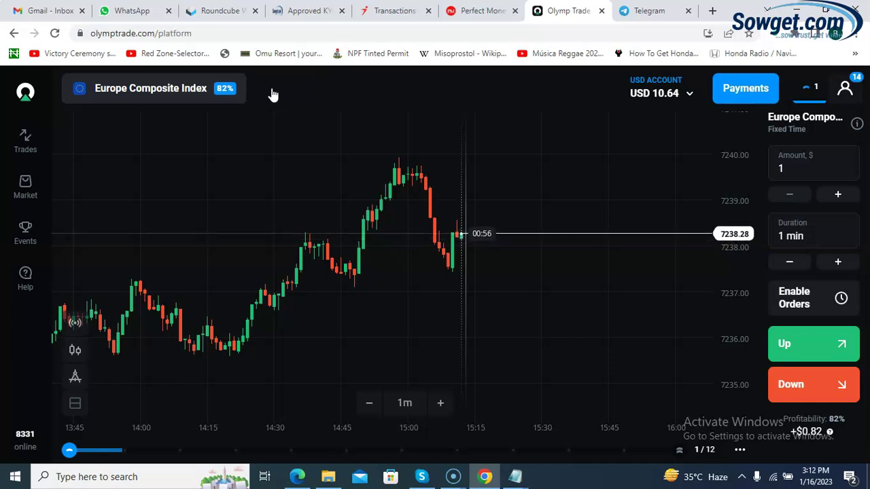
- Open the USD 10 deposit form from Payments, review it, then close it
click(746, 87)
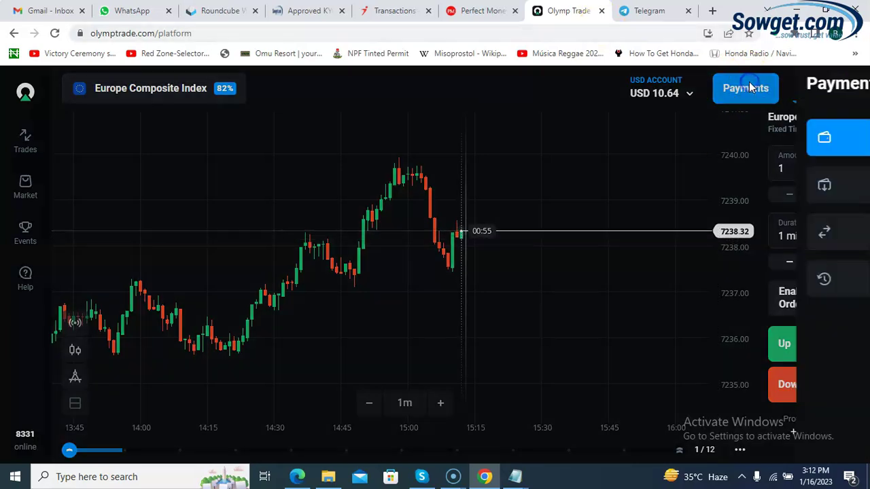
click(749, 134)
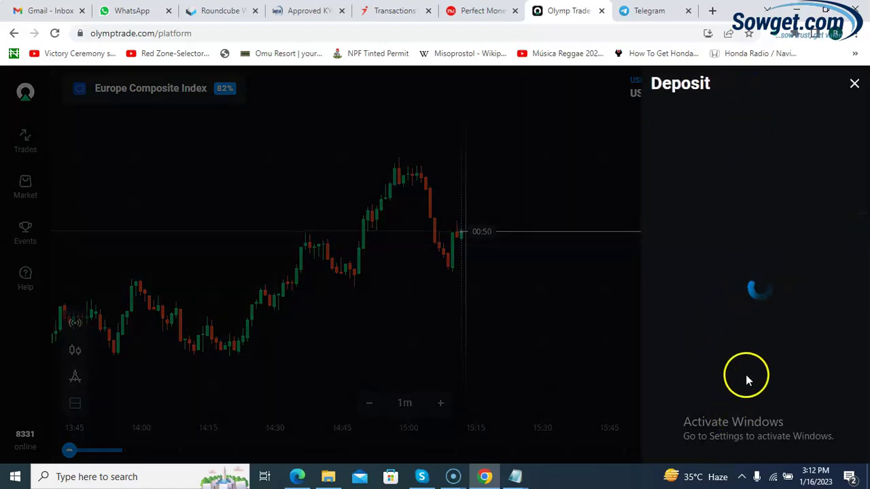
click(573, 202)
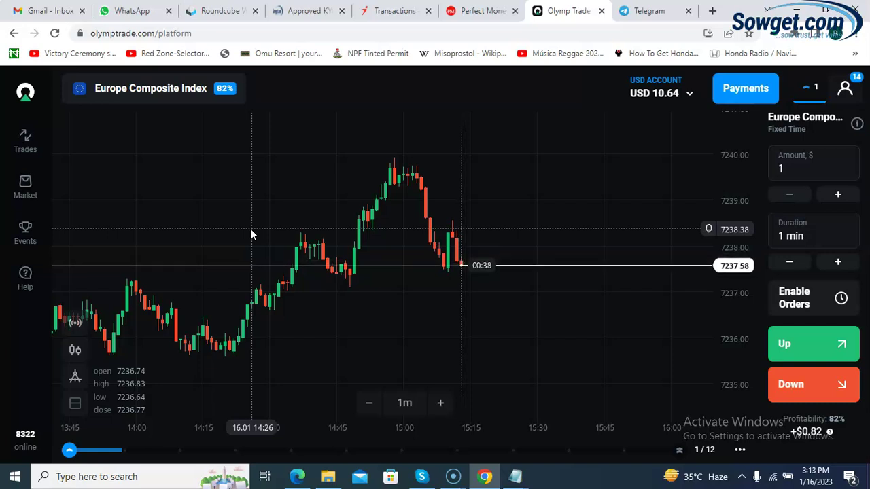
- Add an RSI 14 oscillator pane from the Oscillators section of the technical analysis instruments
click(289, 284)
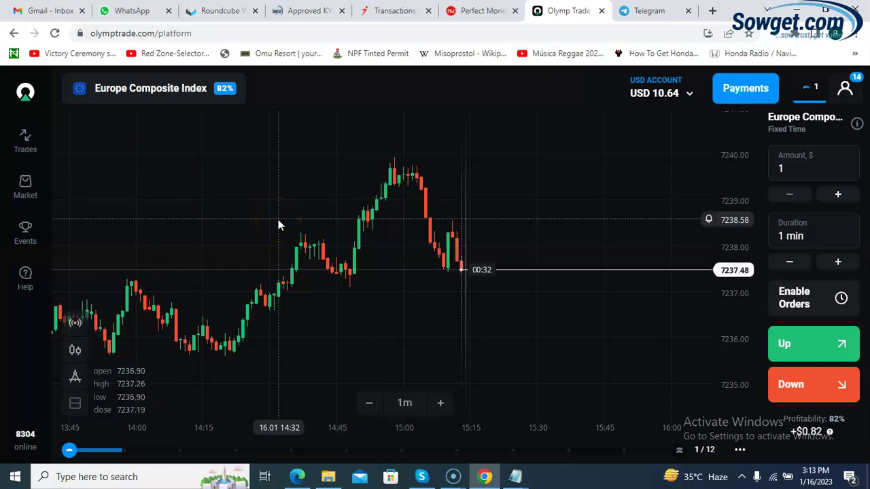
click(75, 377)
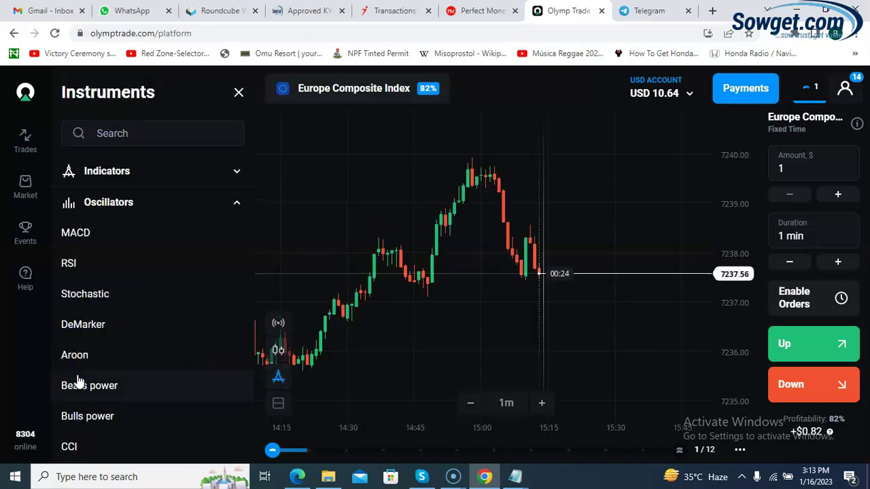
click(111, 204)
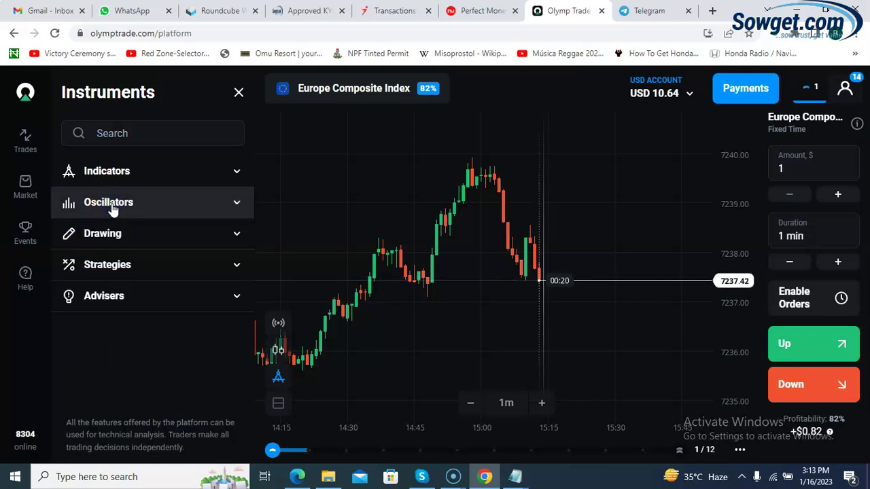
click(111, 204)
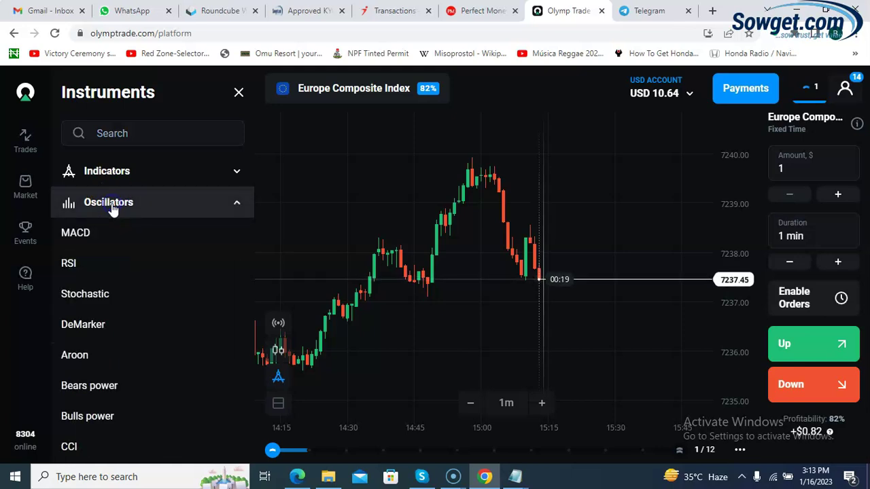
click(68, 267)
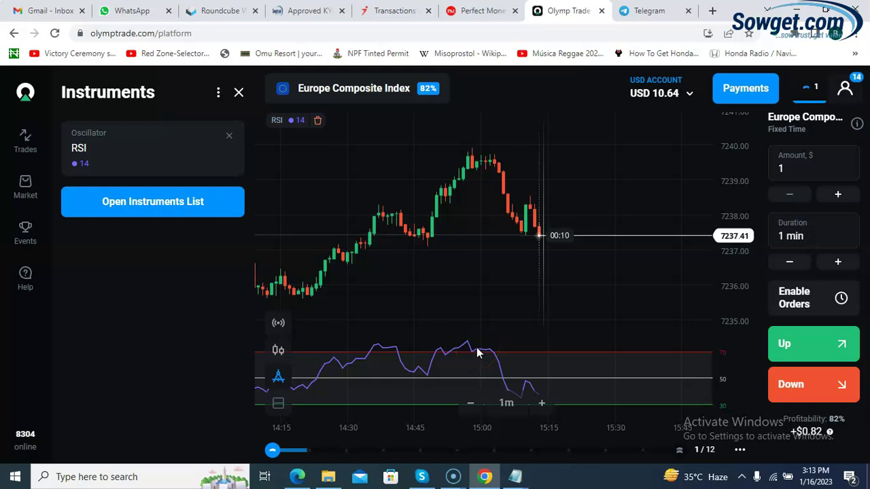
click(445, 342)
click(382, 371)
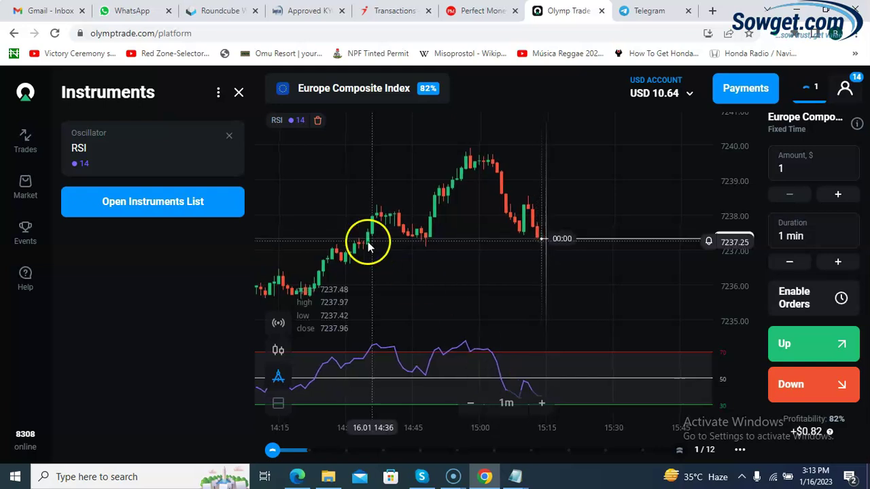
- Add a yellow EMA 20 line to the chart from the Indicators list
click(153, 207)
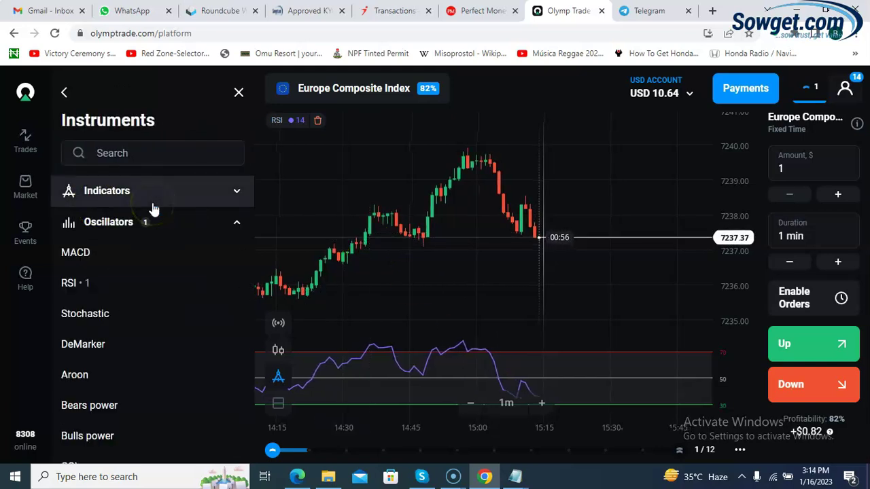
click(106, 192)
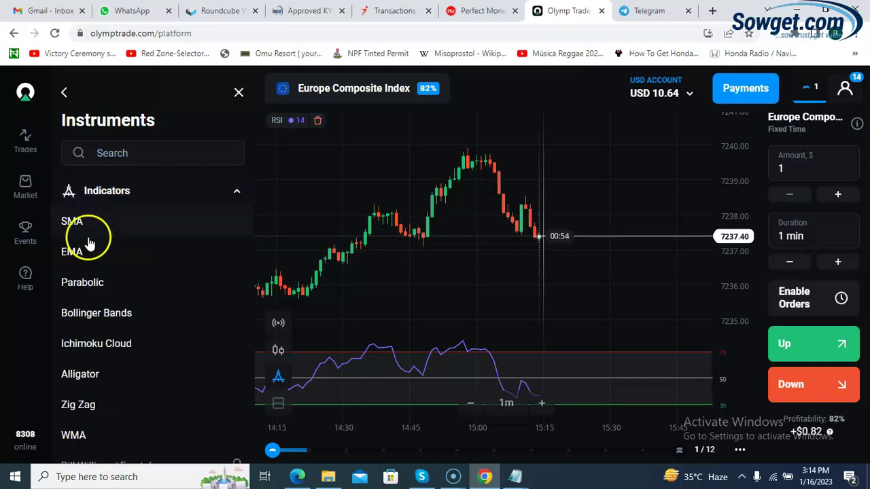
click(72, 252)
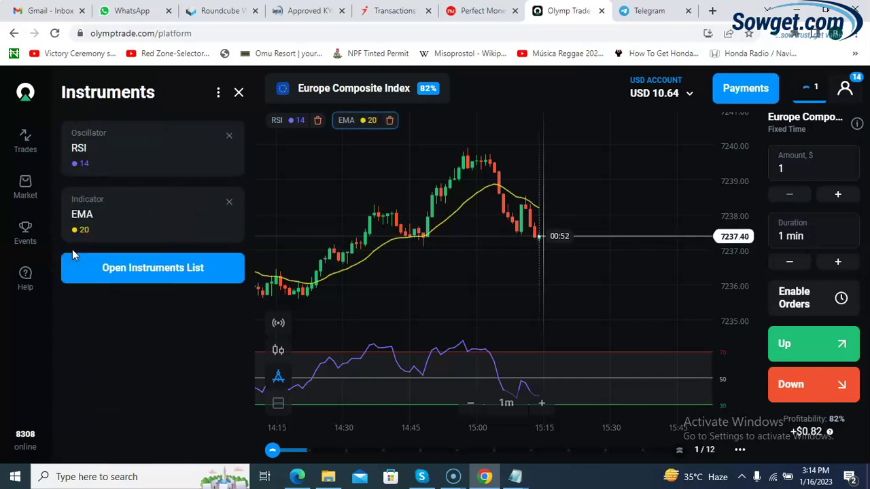
mouse_move(76, 246)
mouse_down()
mouse_move(91, 229)
mouse_move(89, 216)
mouse_up()
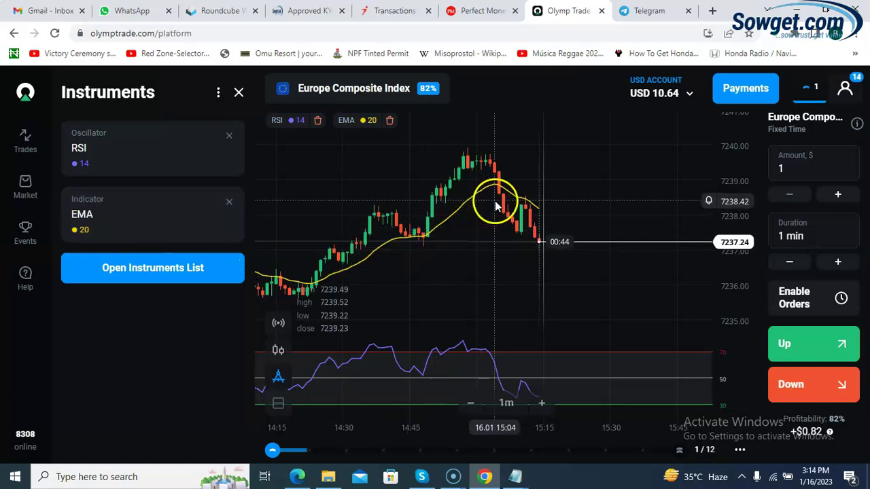
- Add a second EMA with period 5 and colour it blue
click(163, 268)
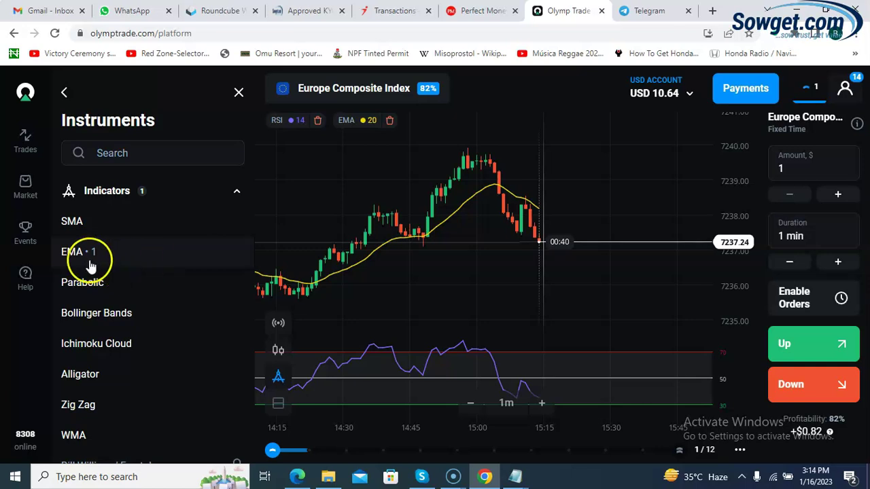
click(88, 261)
click(85, 291)
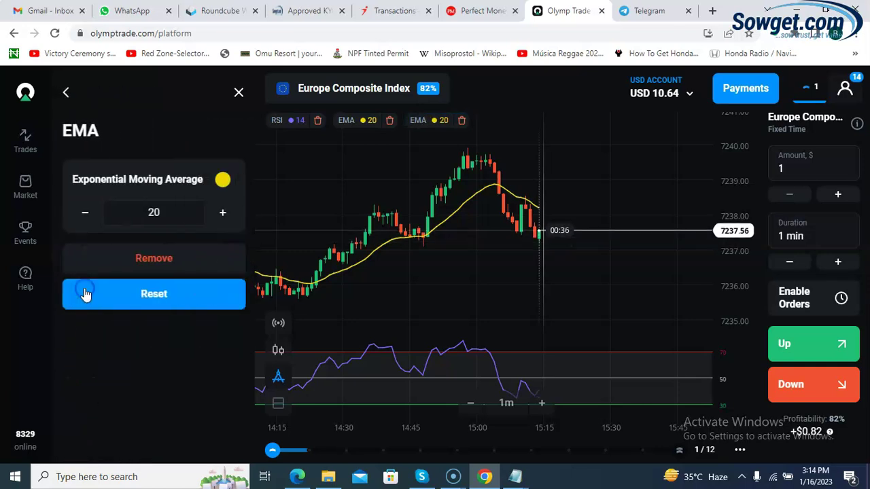
click(85, 213)
click(84, 213)
drag(85, 216, 85, 216)
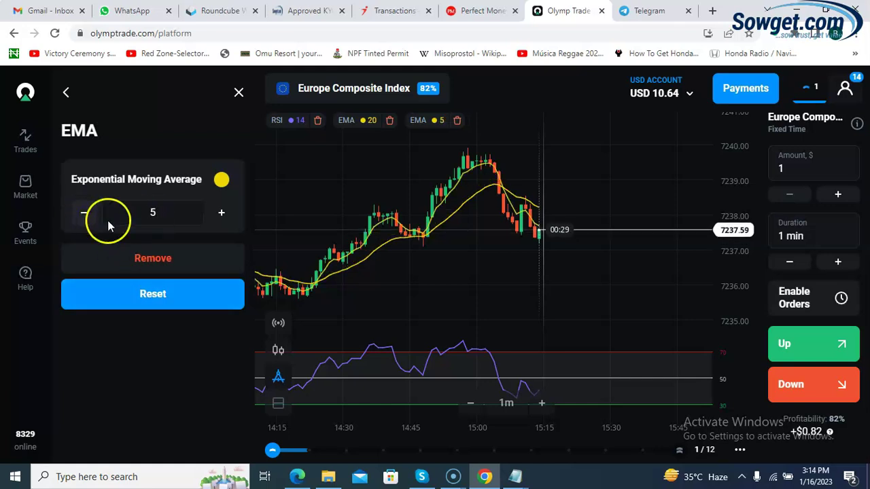
click(222, 180)
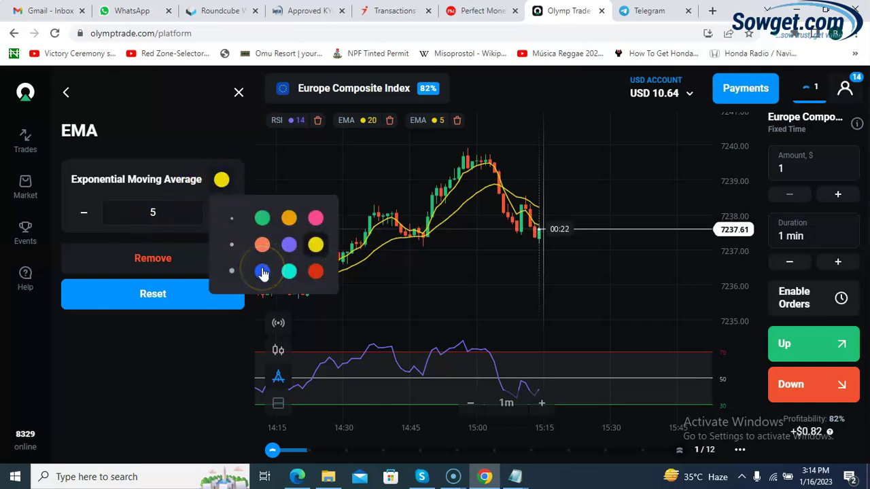
click(263, 272)
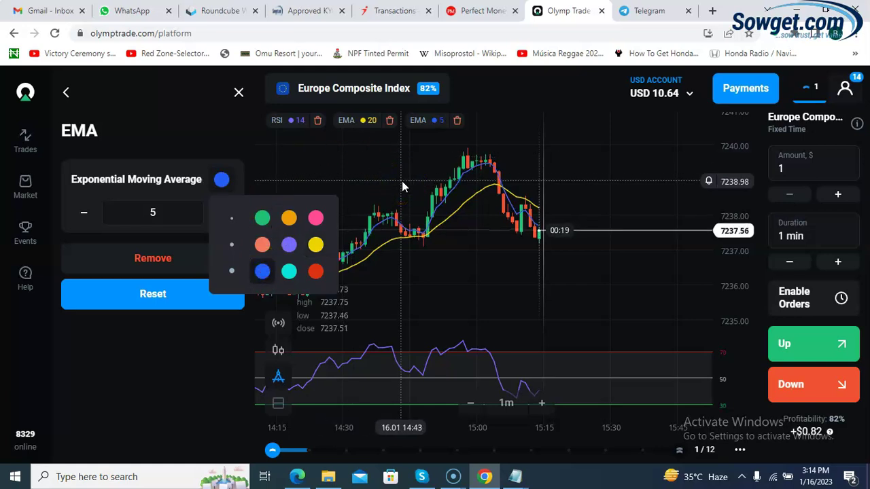
click(239, 92)
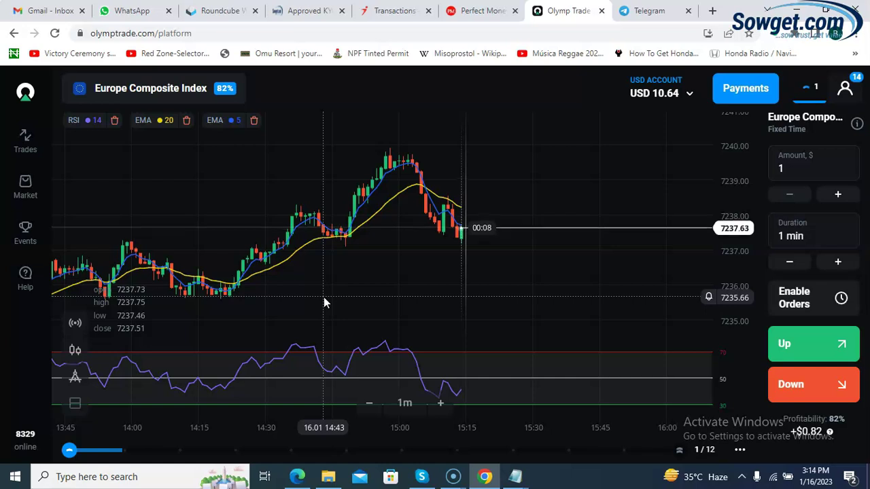
click(458, 303)
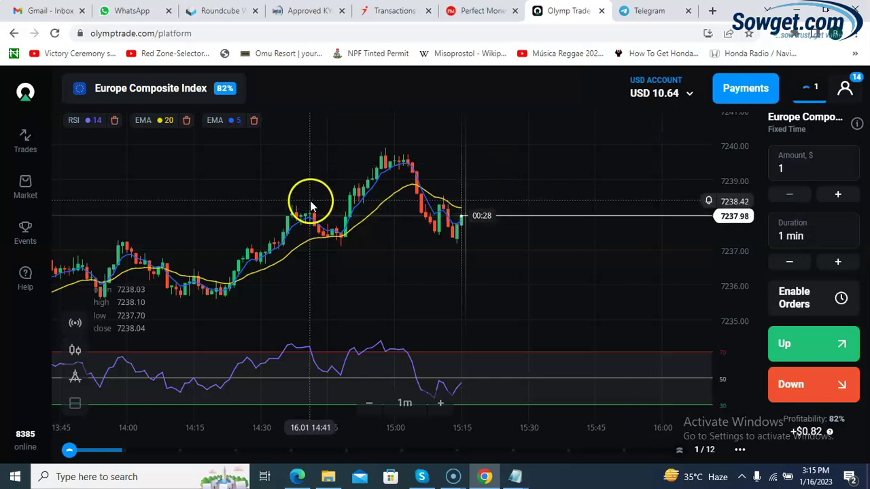
drag(311, 206, 537, 192)
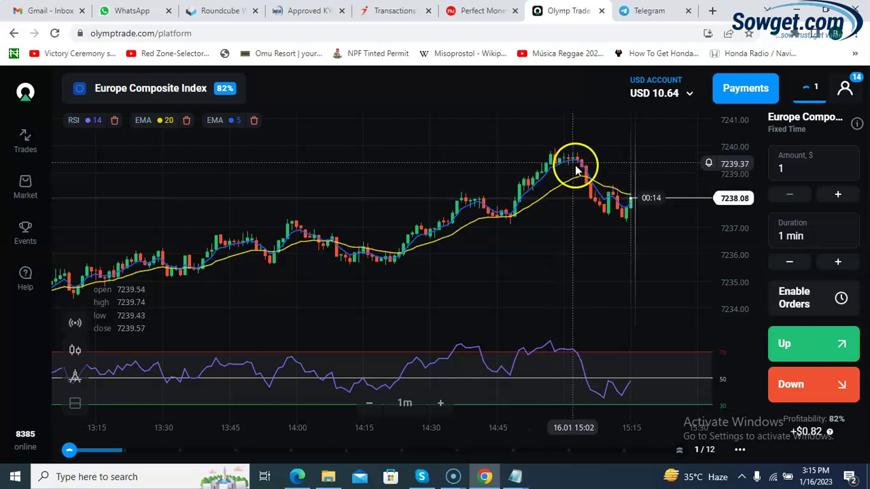
click(591, 189)
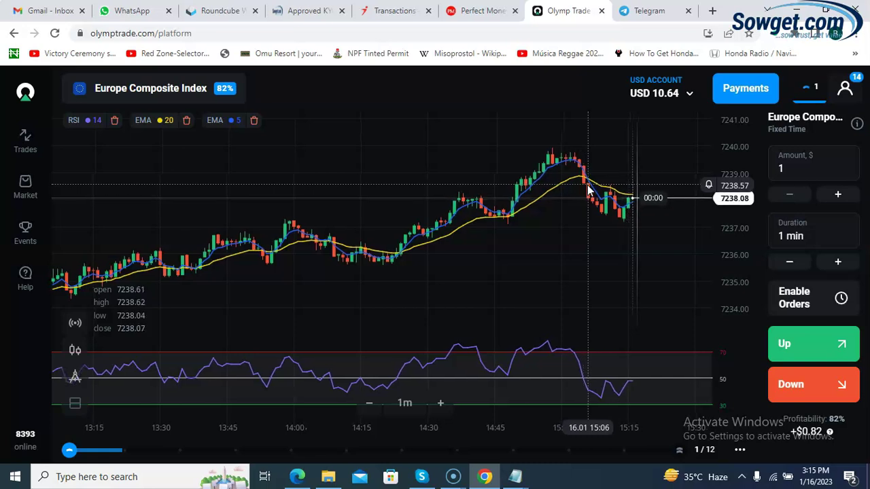
click(578, 170)
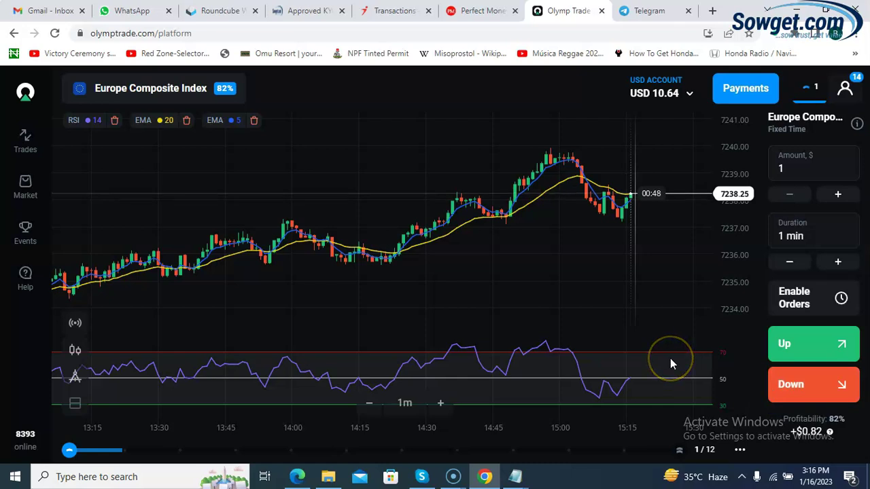
click(793, 397)
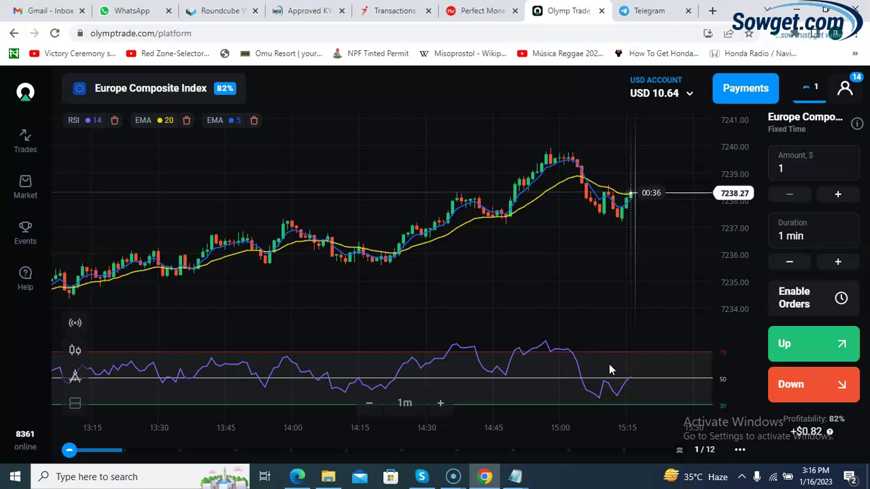
mouse_move(609, 363)
mouse_down()
mouse_move(588, 410)
mouse_move(548, 398)
mouse_move(612, 387)
mouse_move(631, 394)
mouse_move(588, 175)
mouse_move(603, 198)
mouse_move(621, 340)
mouse_up()
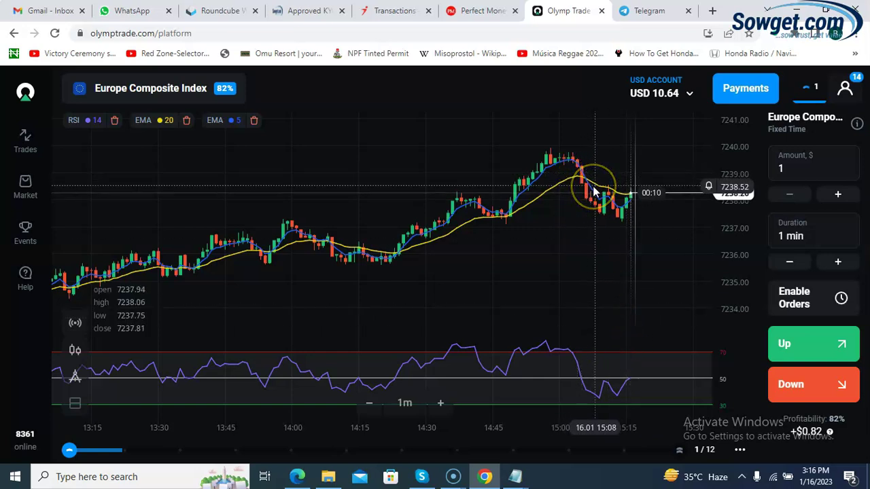
click(594, 349)
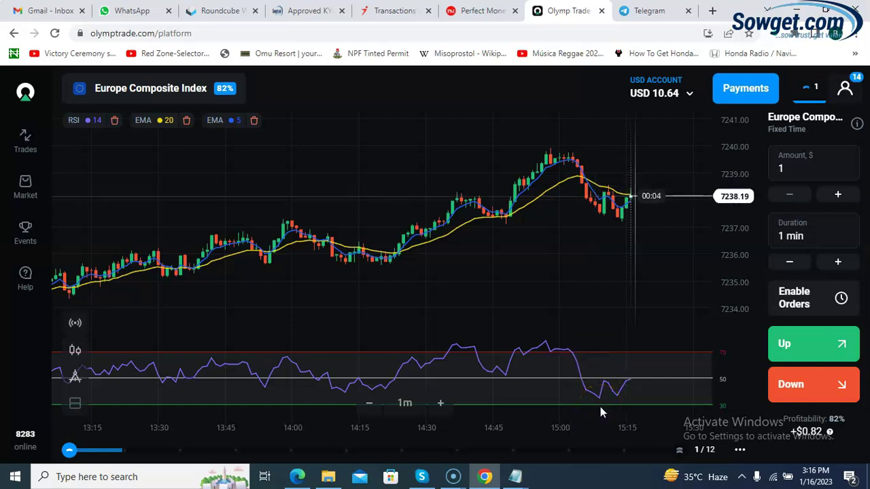
click(786, 387)
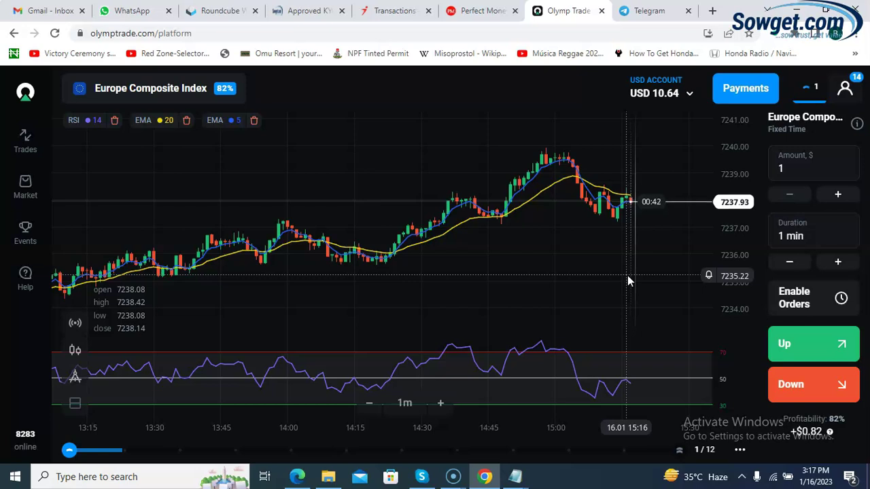
click(576, 191)
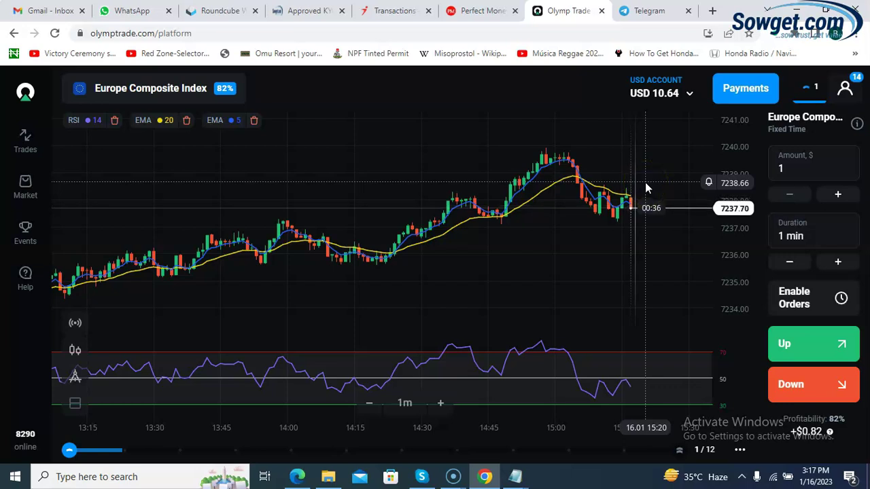
click(507, 281)
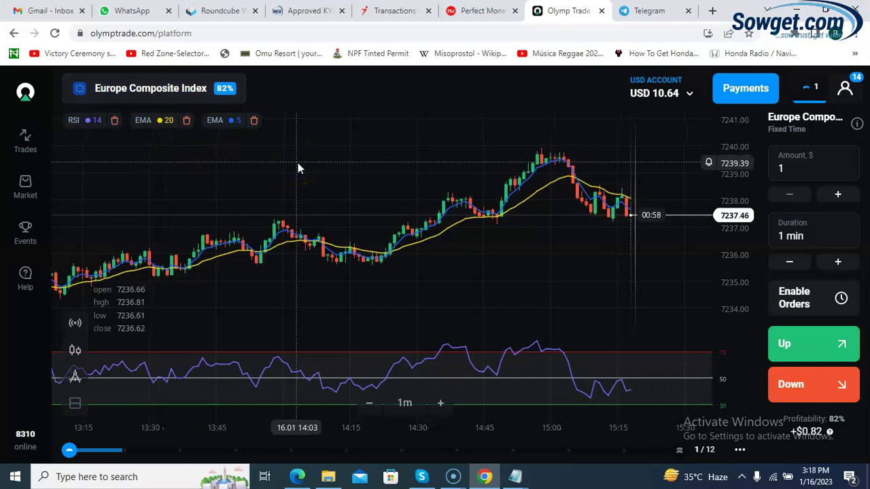
click(85, 88)
- Switch the charted asset to EUR/USD from the Fixed Time asset list, then close the list
click(126, 90)
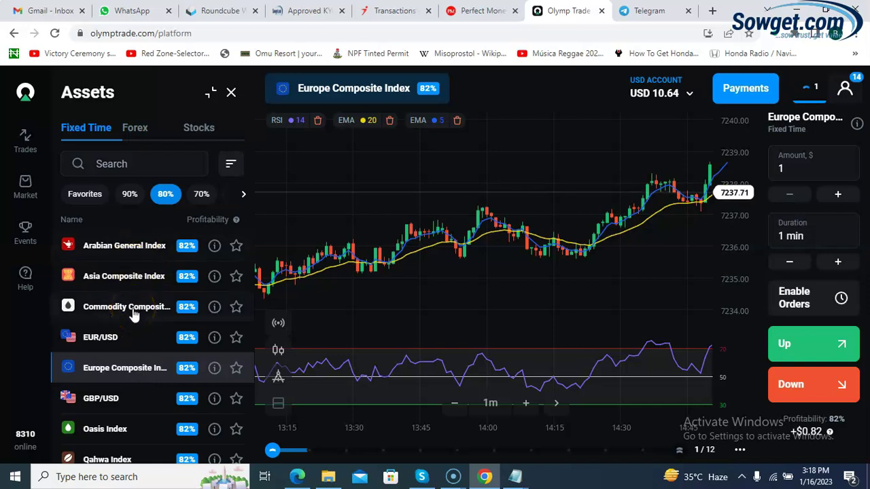
click(108, 373)
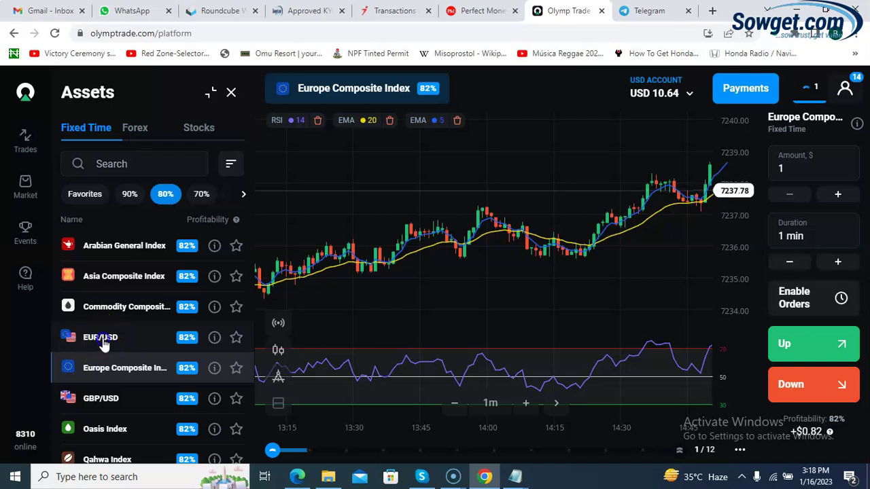
click(102, 340)
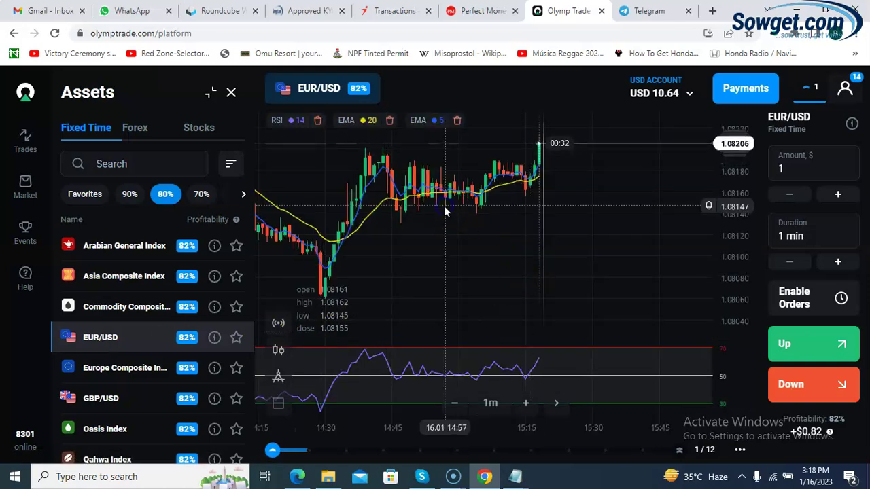
click(231, 93)
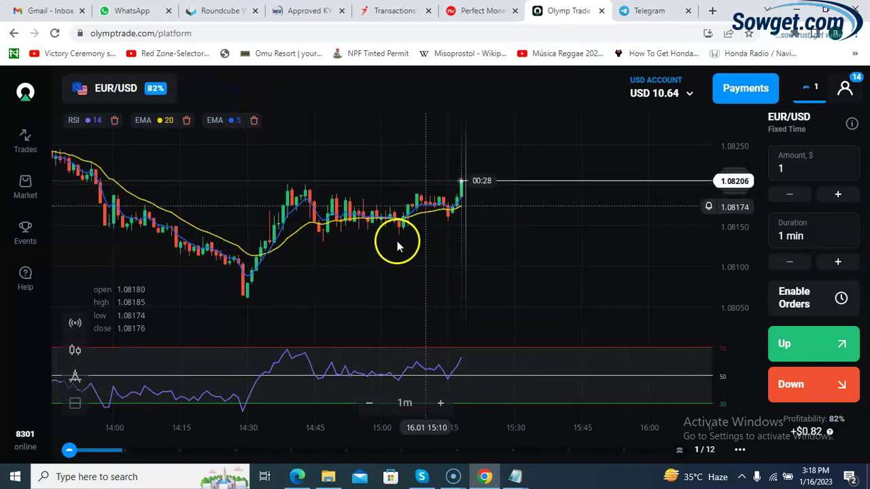
click(419, 210)
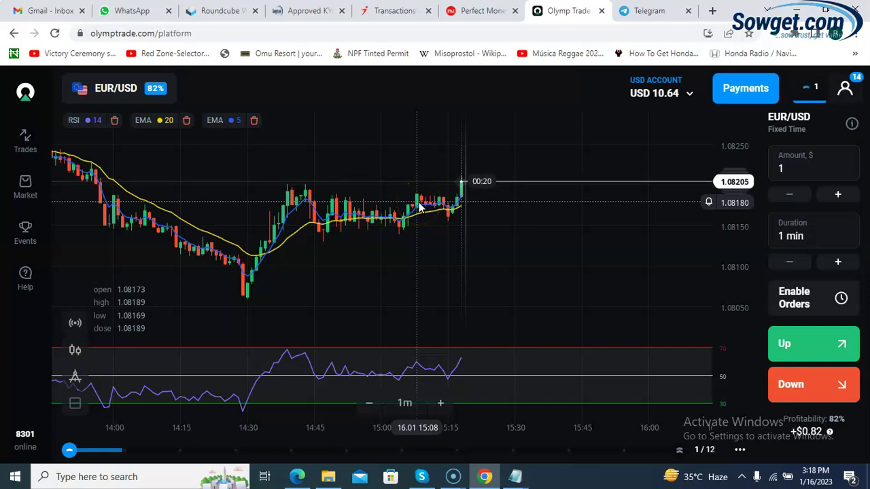
click(439, 374)
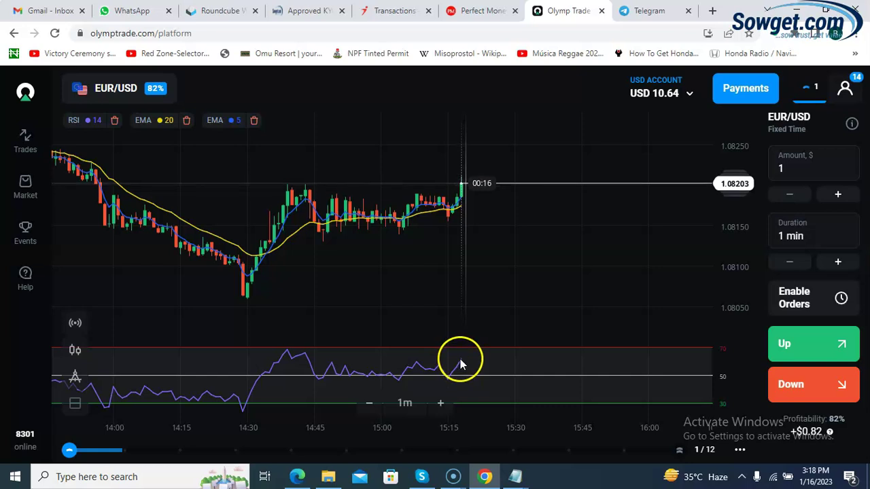
click(392, 290)
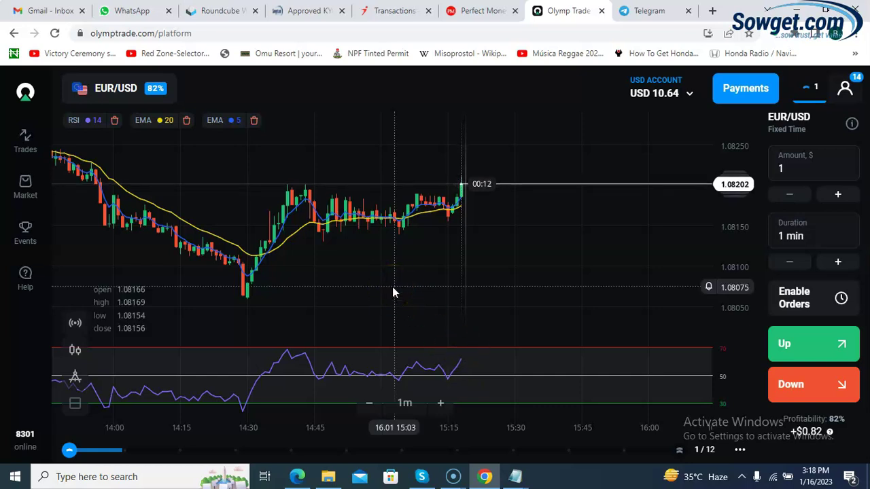
click(446, 109)
click(347, 233)
click(412, 204)
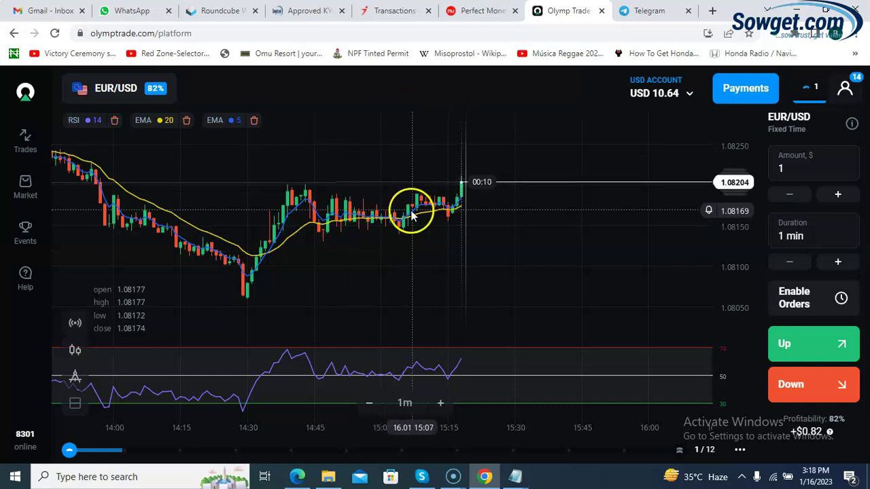
click(432, 301)
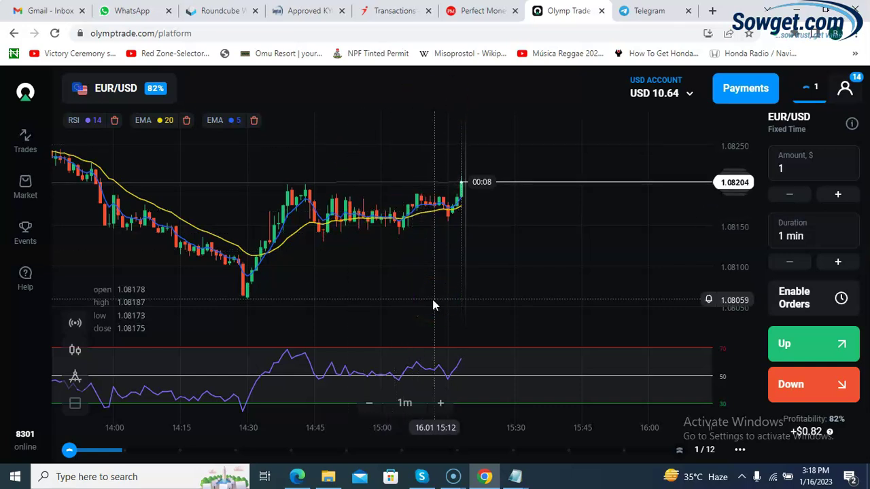
click(216, 270)
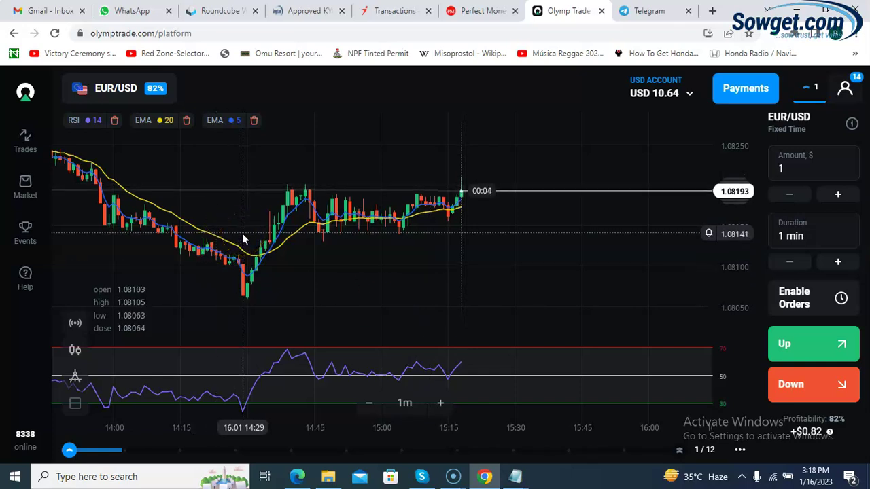
drag(247, 210, 525, 226)
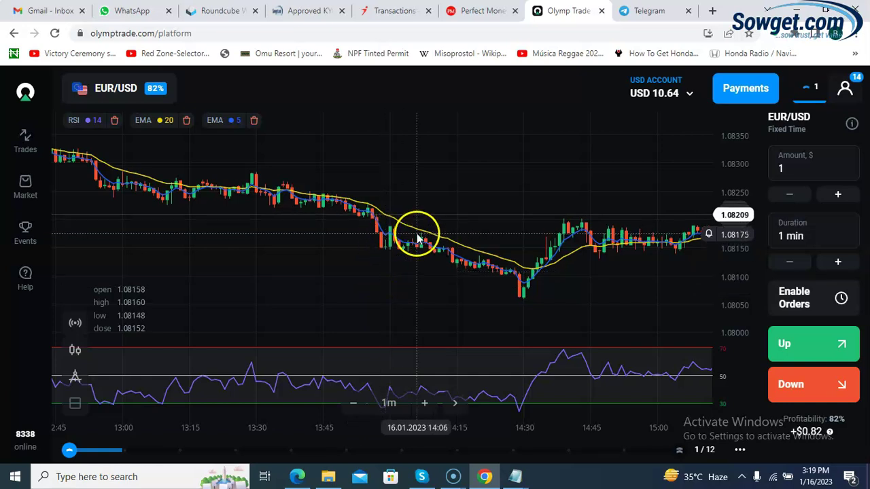
click(508, 272)
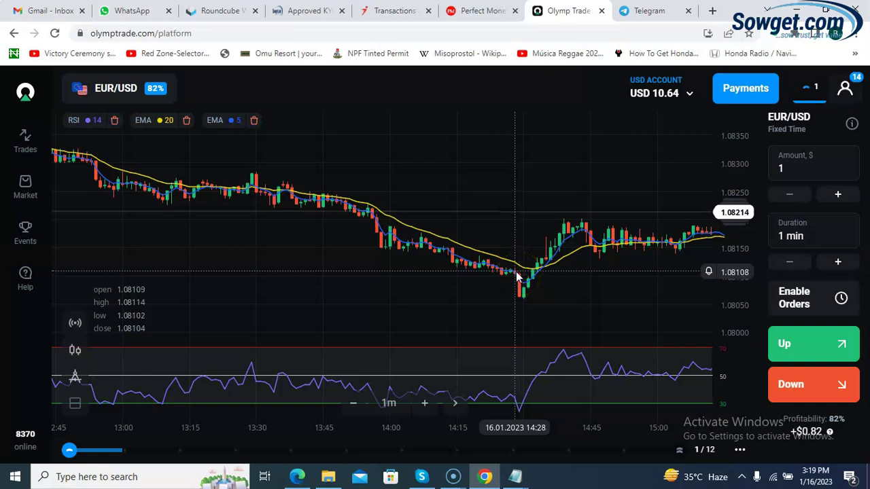
click(520, 301)
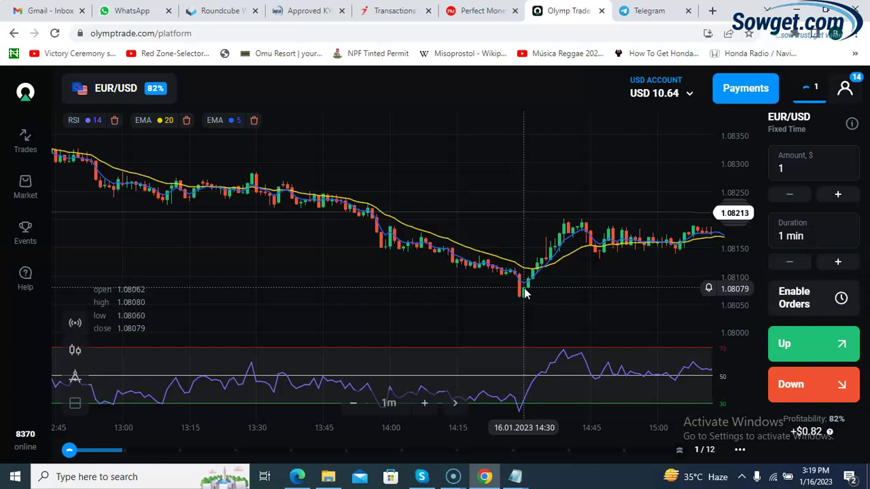
click(587, 212)
drag(584, 214, 580, 240)
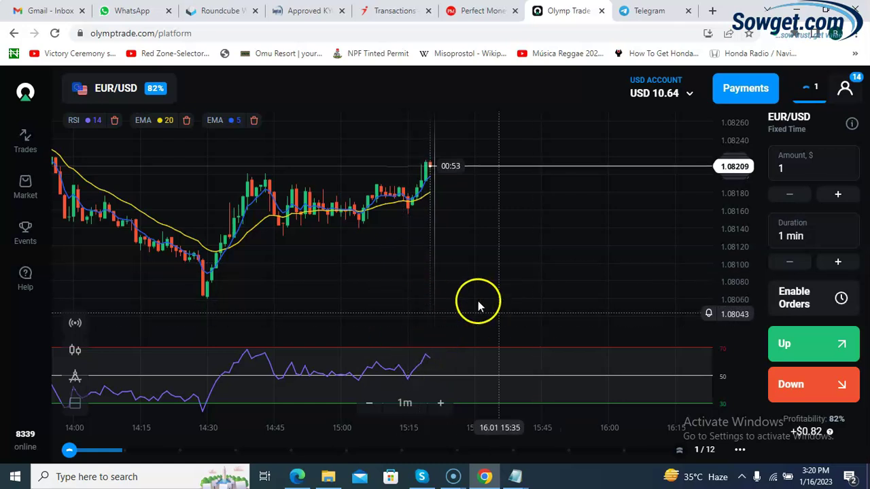
- Drag the EUR/USD chart back until the time axis starts at 09:30
drag(264, 236, 564, 260)
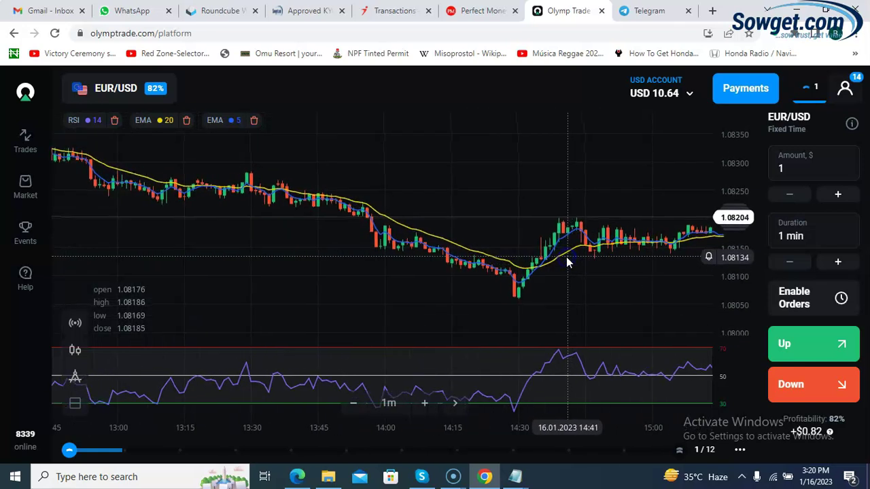
drag(361, 249, 564, 249)
drag(259, 228, 504, 239)
drag(265, 224, 586, 248)
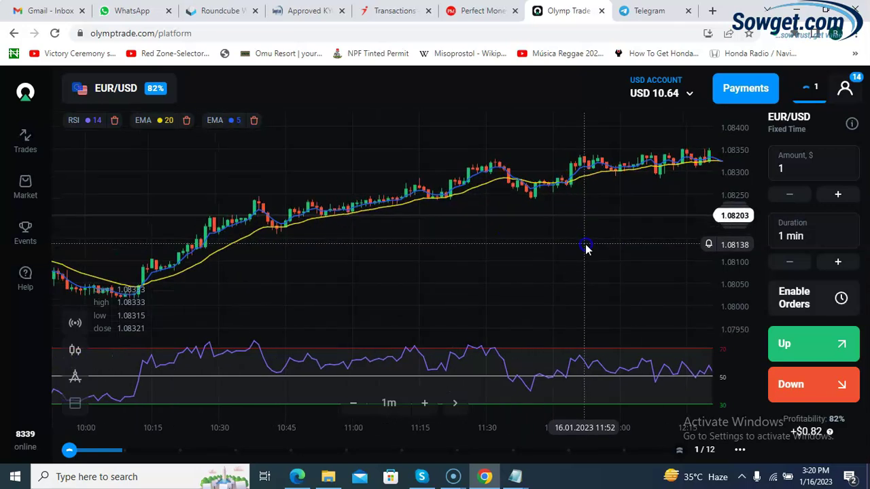
drag(293, 252, 445, 251)
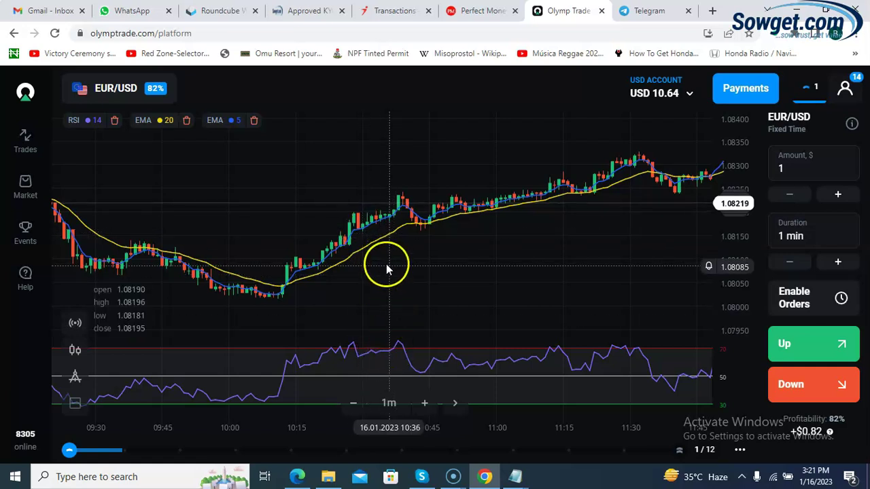
- Jump the EUR/USD chart back to live candles and pan to show 14:00 onward
click(401, 200)
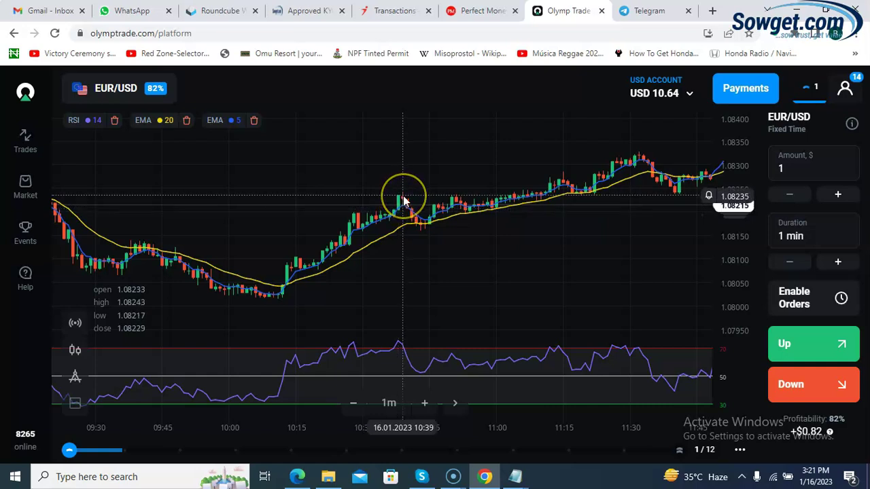
click(341, 237)
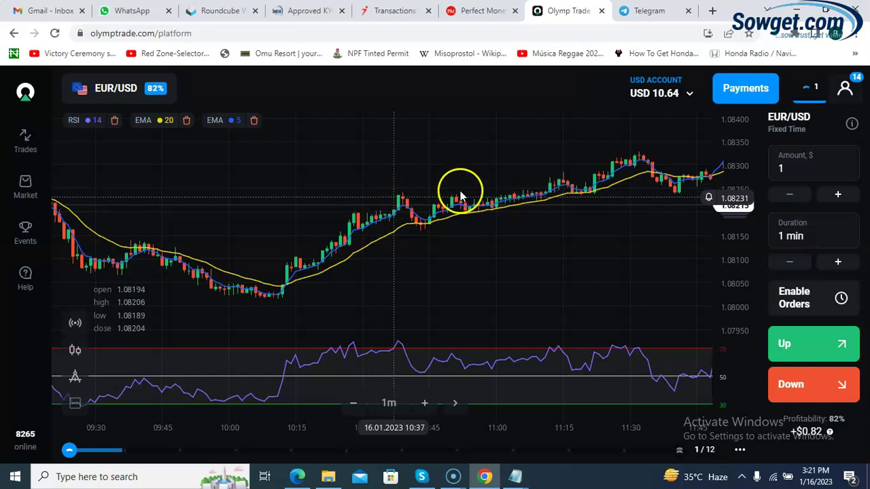
click(544, 180)
drag(544, 180, 288, 194)
drag(553, 208, 272, 215)
double_click(365, 227)
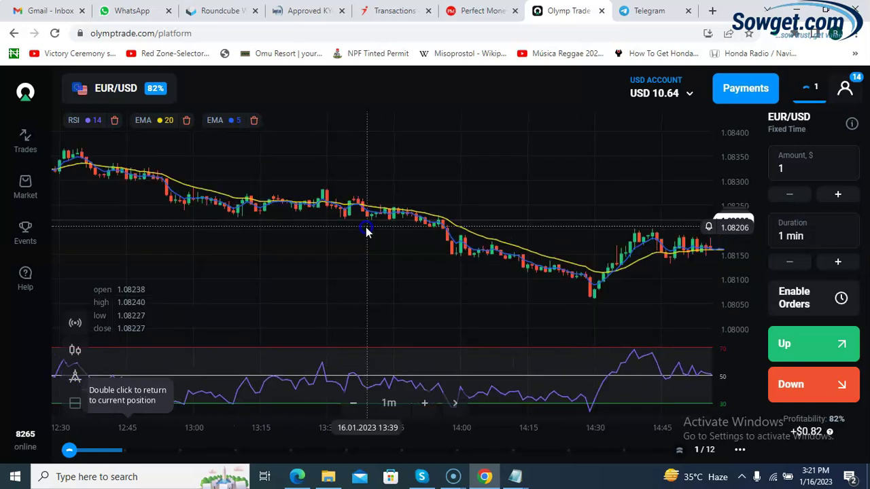
drag(470, 233, 243, 240)
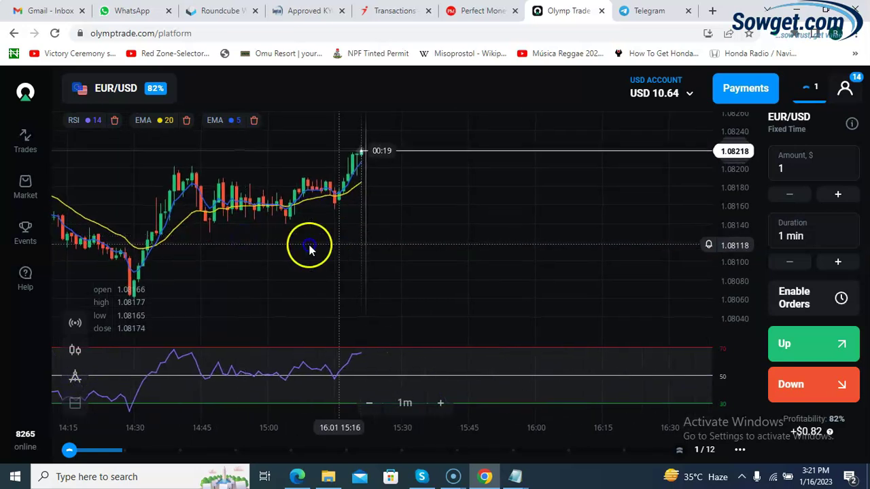
drag(311, 247, 252, 243)
drag(317, 224, 478, 256)
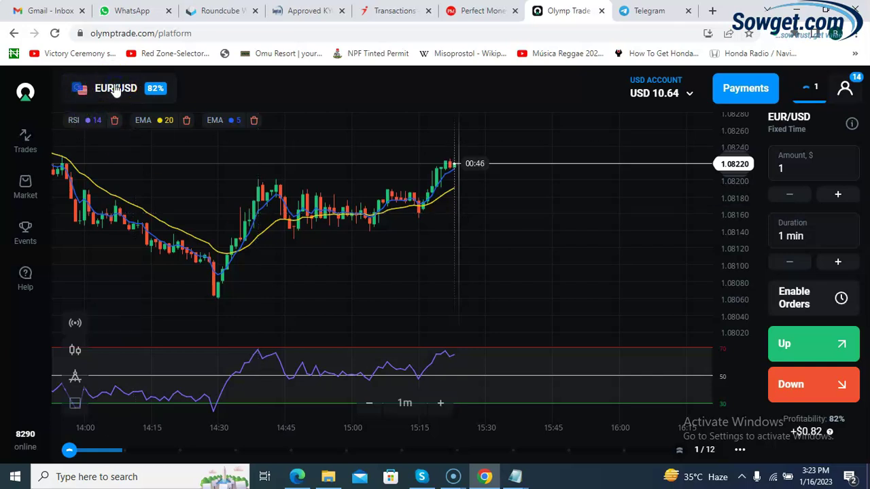
- Open and close the Assets list, then reopen it and scroll the Fixed Time assets
click(115, 90)
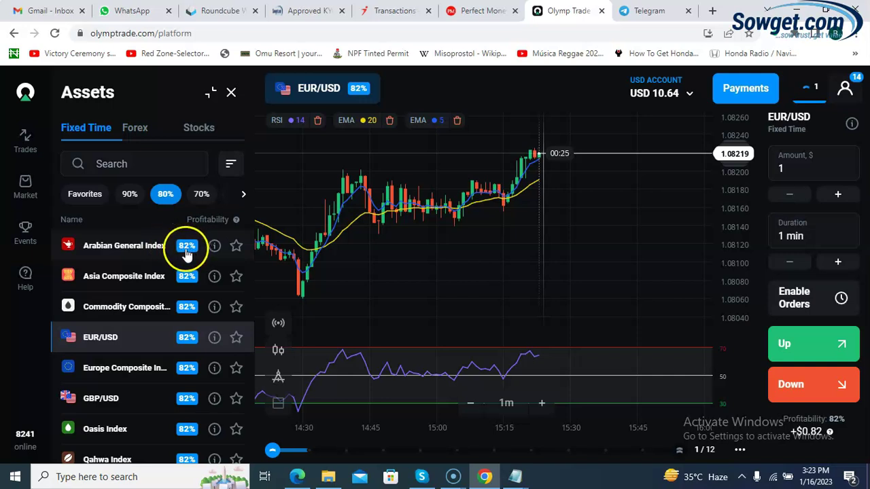
click(231, 92)
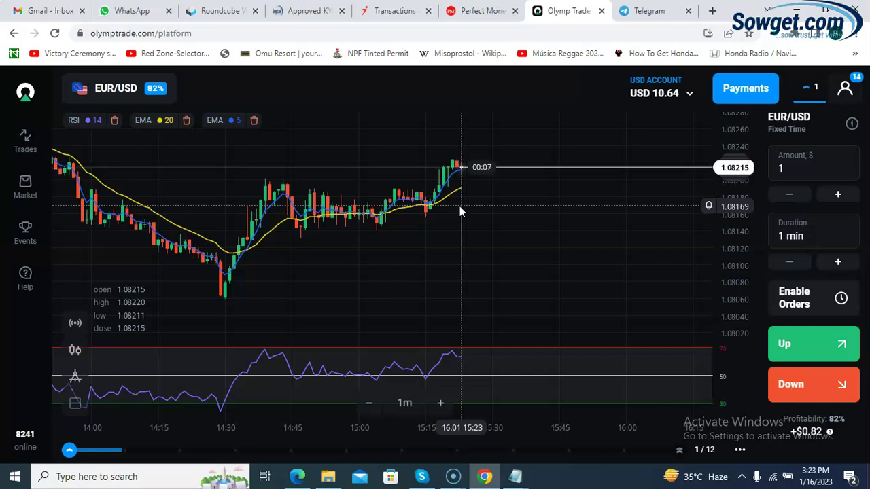
click(452, 281)
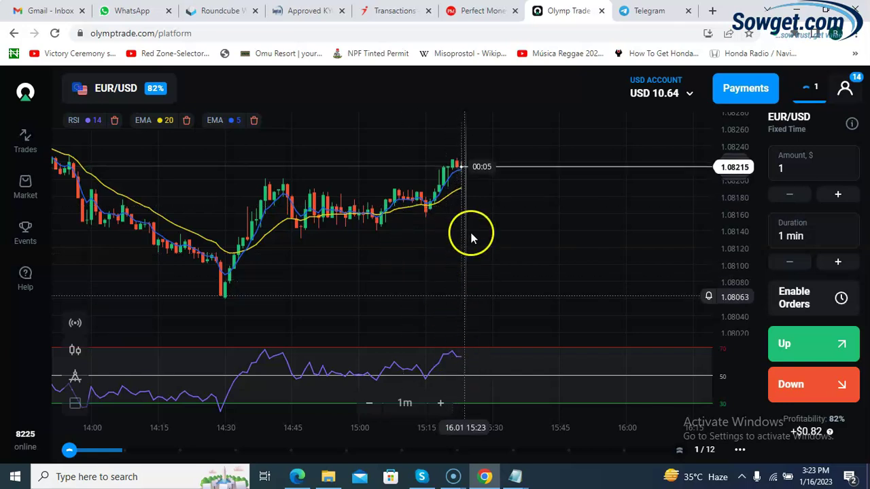
click(119, 88)
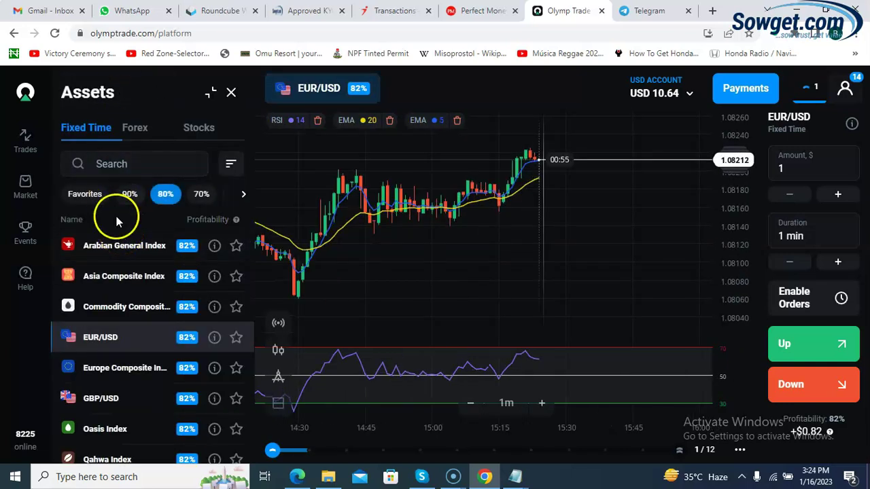
click(148, 258)
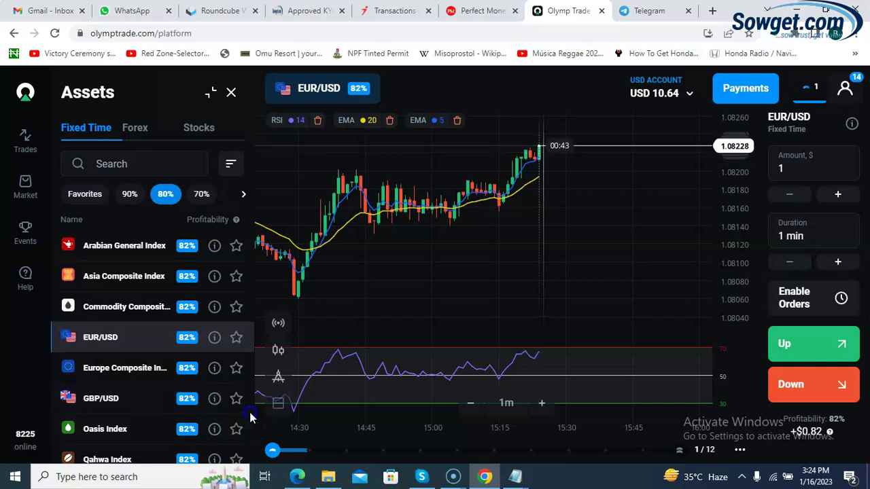
scroll(250, 417, down, 4)
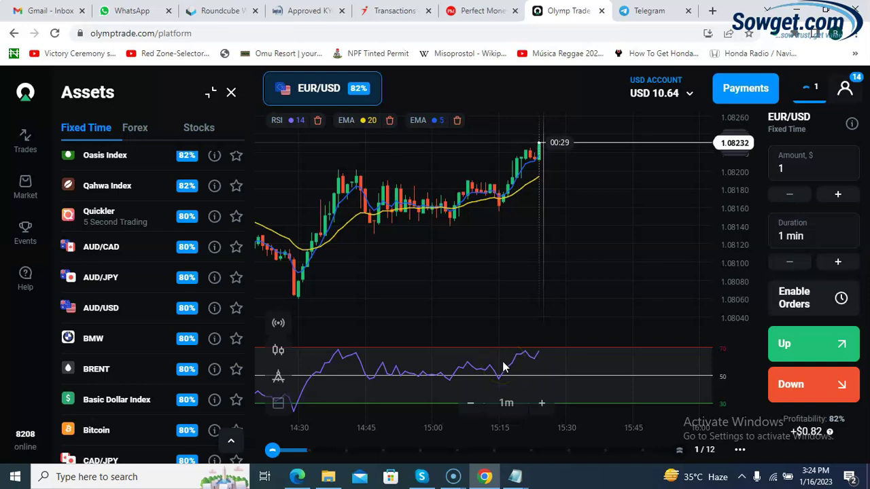
click(520, 257)
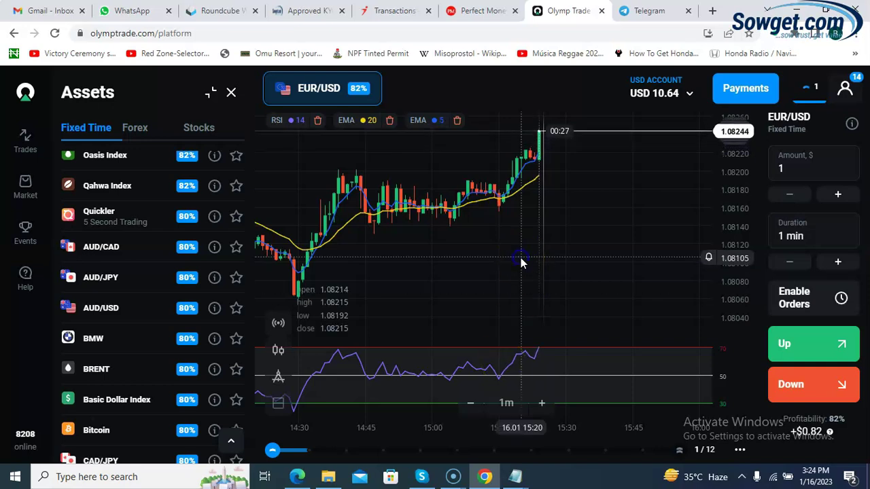
click(785, 360)
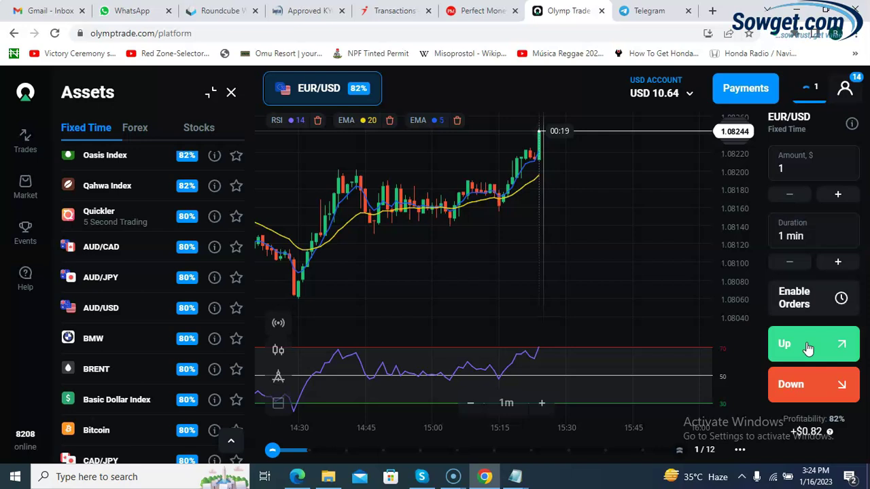
- Place a $1 one-minute Up trade on EUR/USD and show the active trades
click(808, 348)
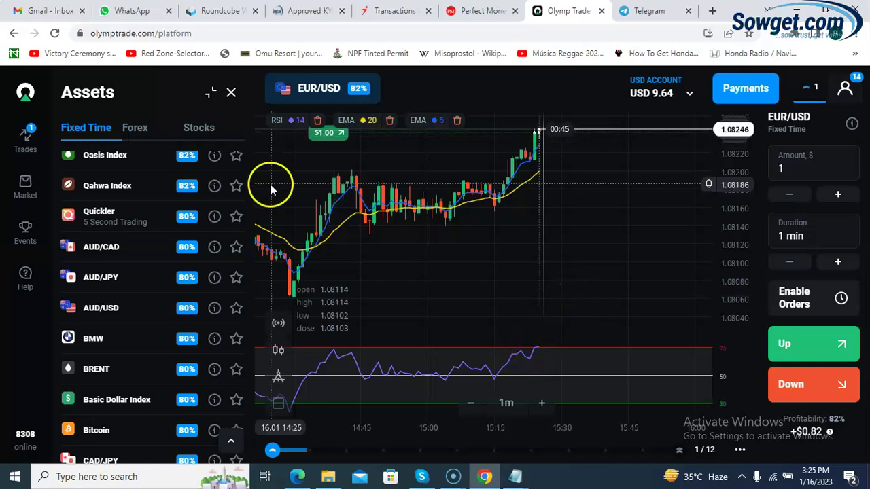
click(27, 136)
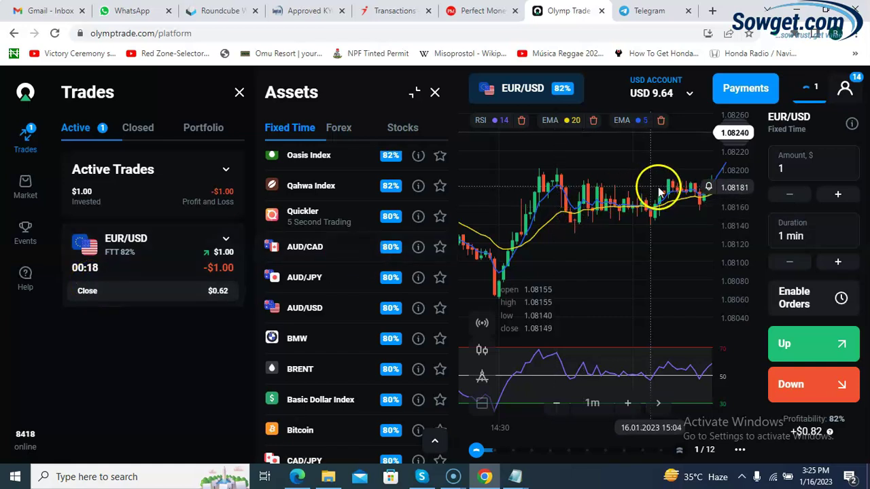
- Wait for the $1 Up trade to expire, then reopen Trades to confirm none are active
click(434, 92)
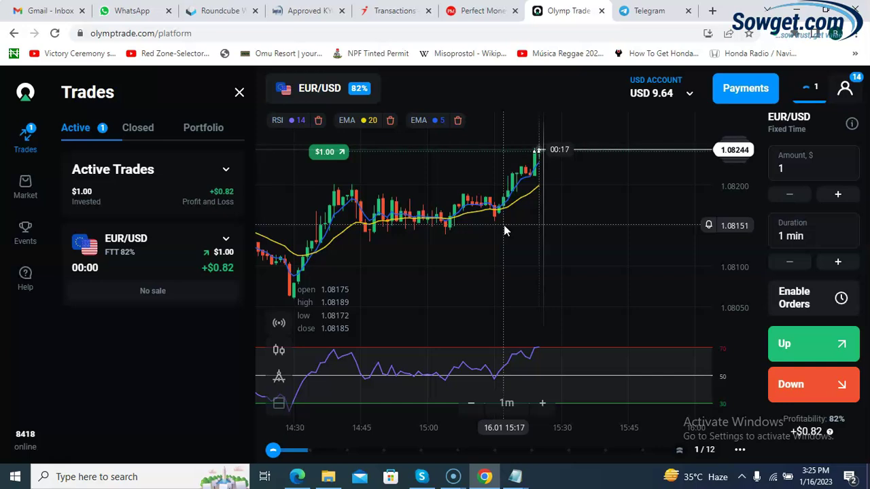
click(508, 230)
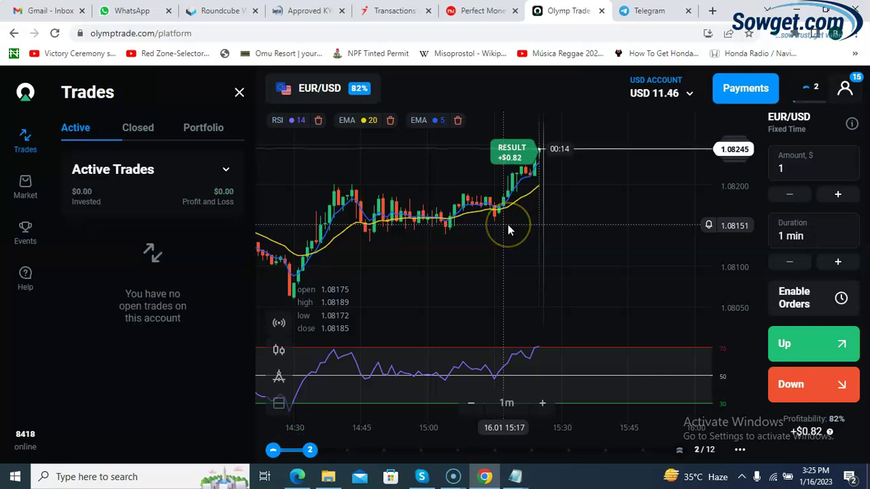
click(239, 93)
click(504, 153)
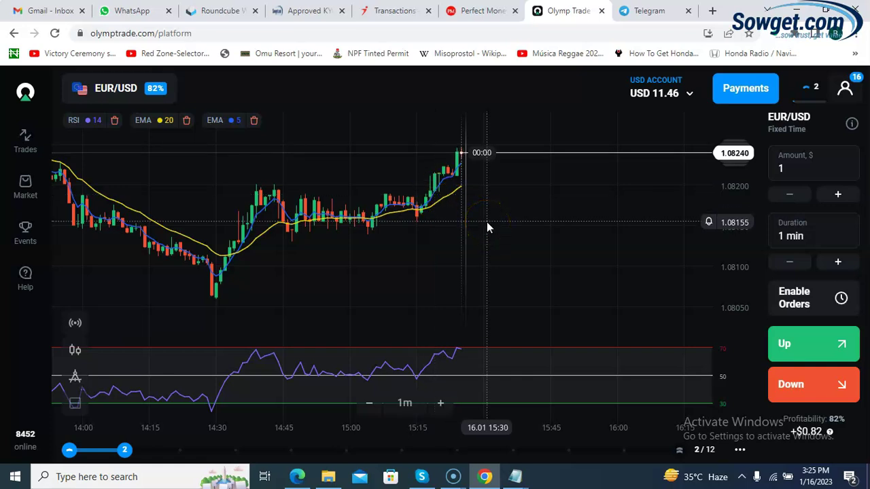
click(24, 139)
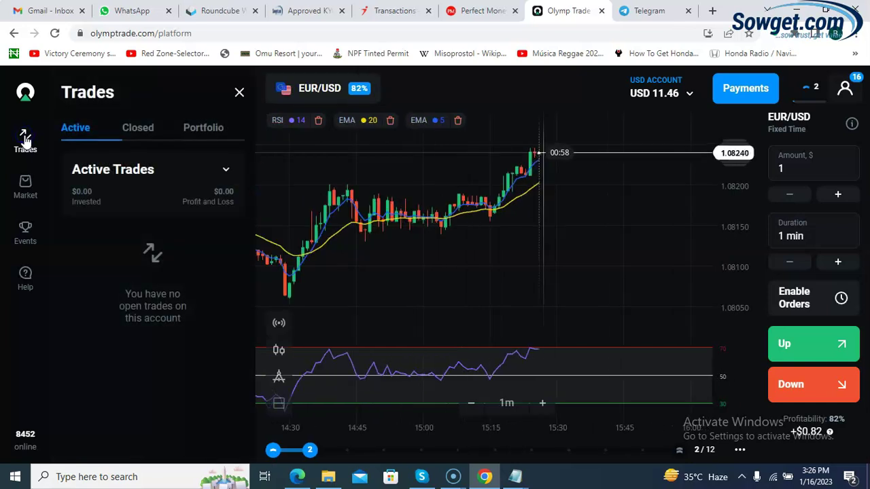
- Check the closed EUR/USD trade's $1.82 profit in the Closed trades list, then dismiss the list
click(134, 136)
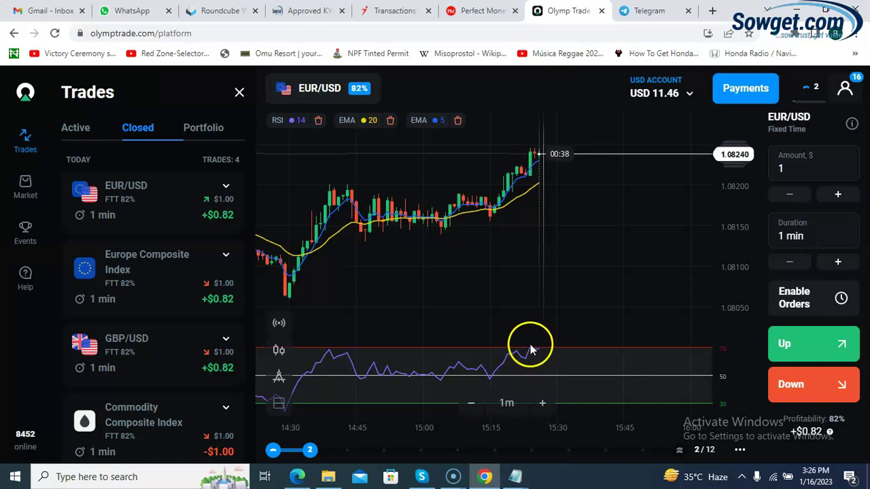
click(129, 201)
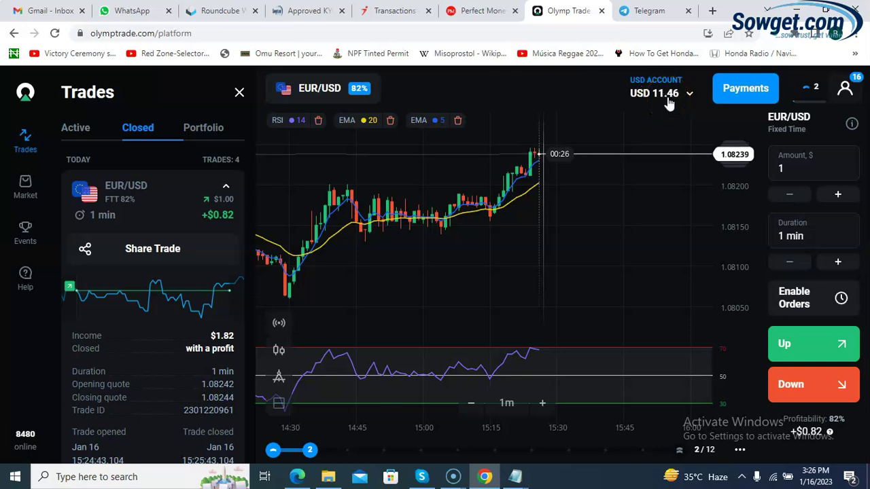
click(239, 95)
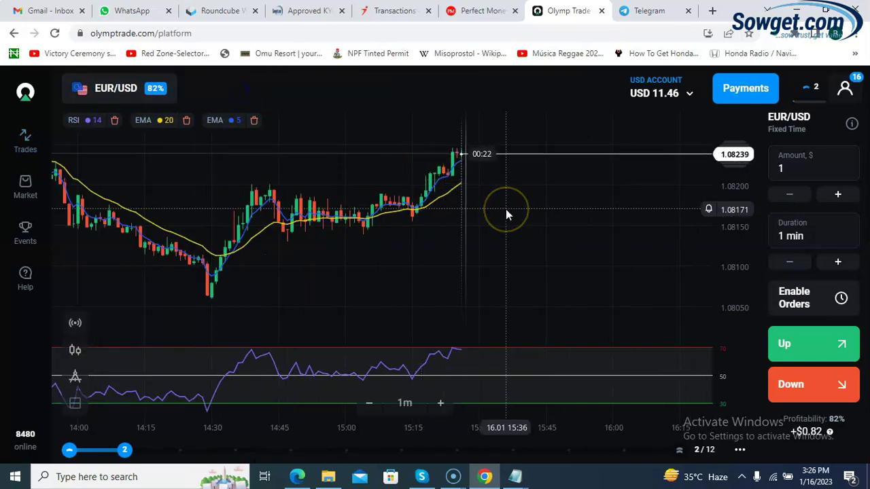
- Show the accounts list with the USD Account at $11.46 and the Demo Account
click(437, 205)
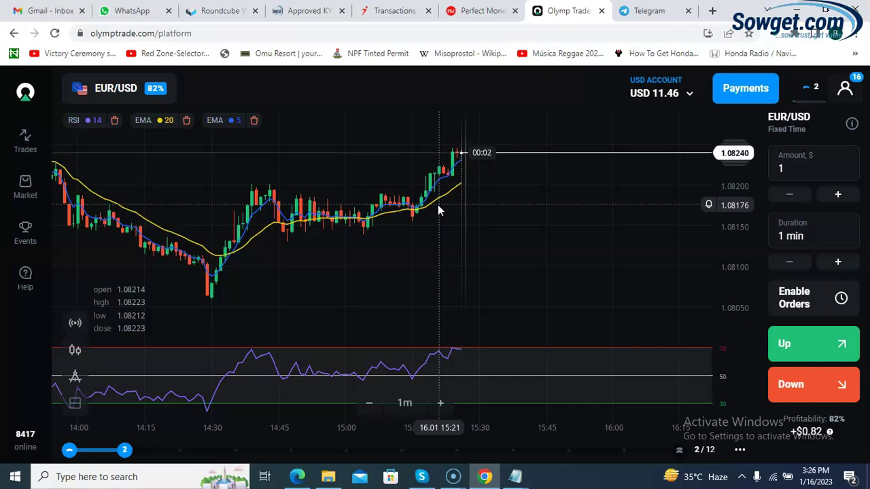
click(687, 95)
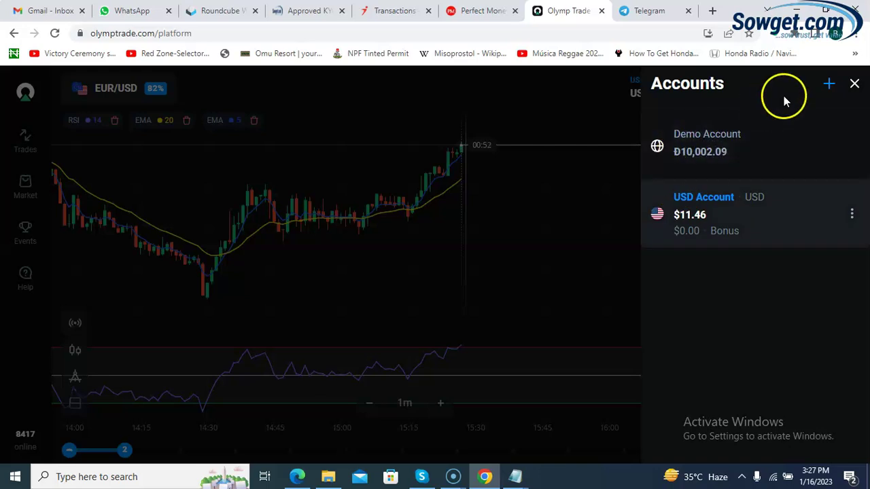
- Dismiss the accounts list to return to the EUR/USD chart with RSI and EMA showing
click(854, 85)
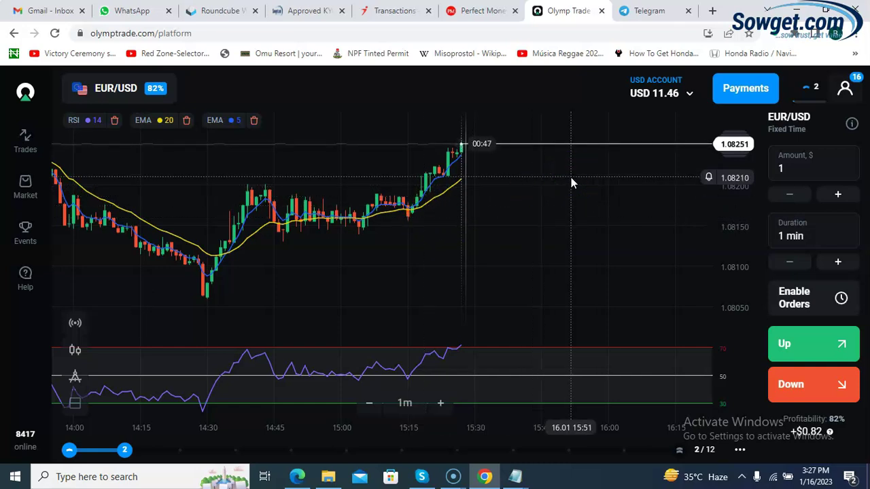
click(399, 182)
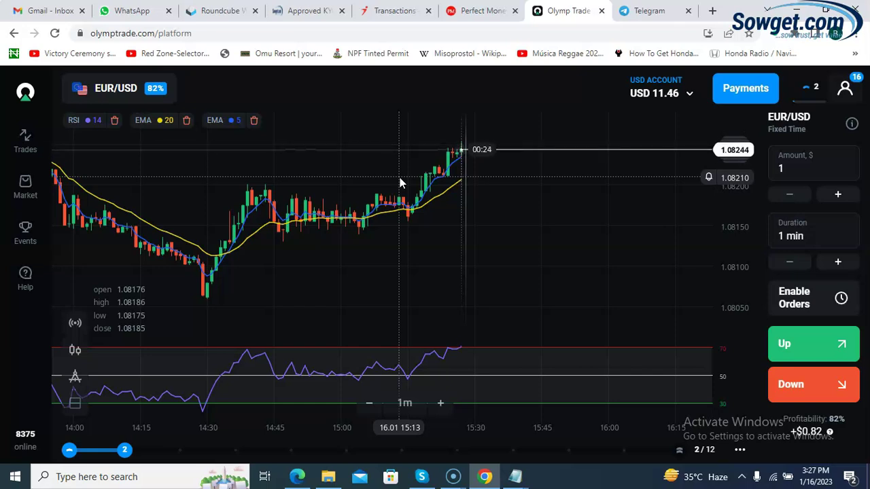
click(392, 185)
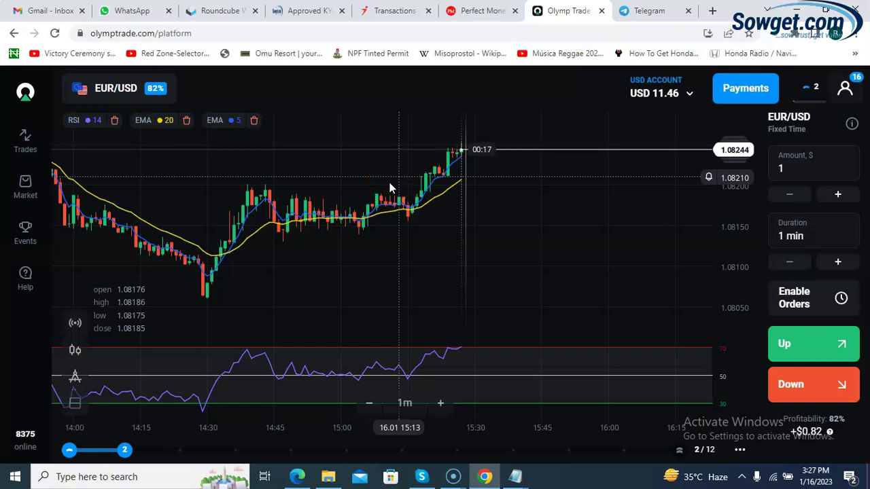